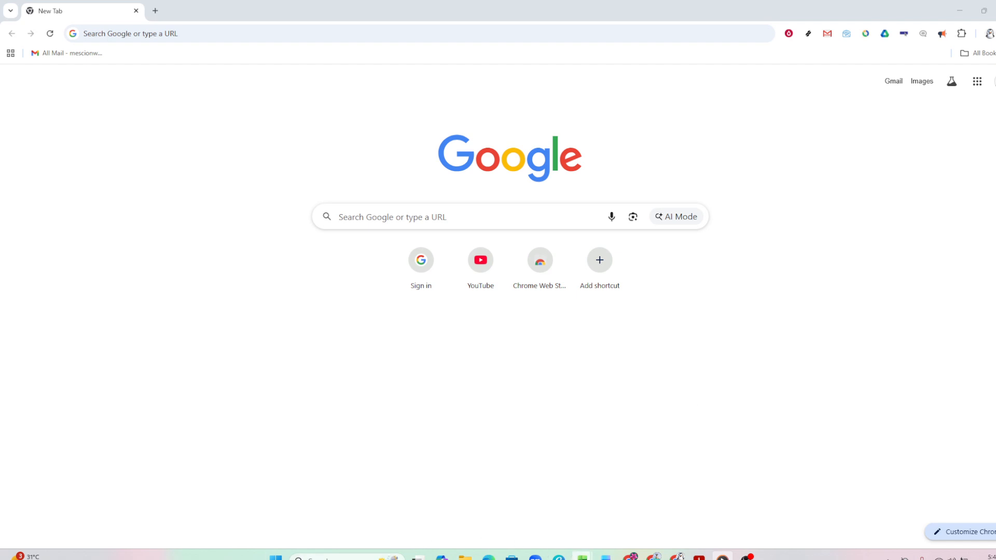
Switch to the Sample Now workbook in Excel and turn the text in A6 into the formula =AVERAGE(A1:A5).
{"action": "mouse_move", "coordinate": [582, 556]}
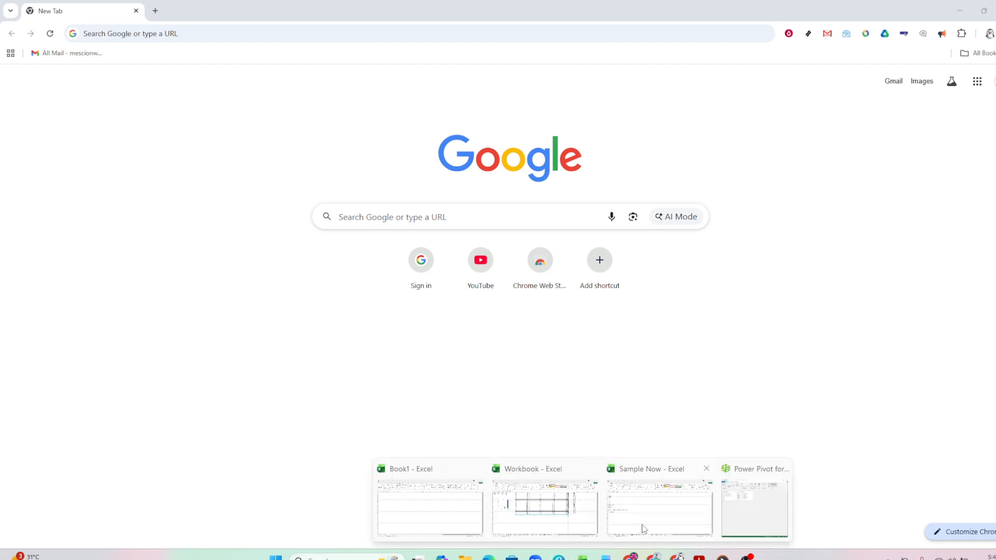
{"action": "left_click", "coordinate": [643, 528]}
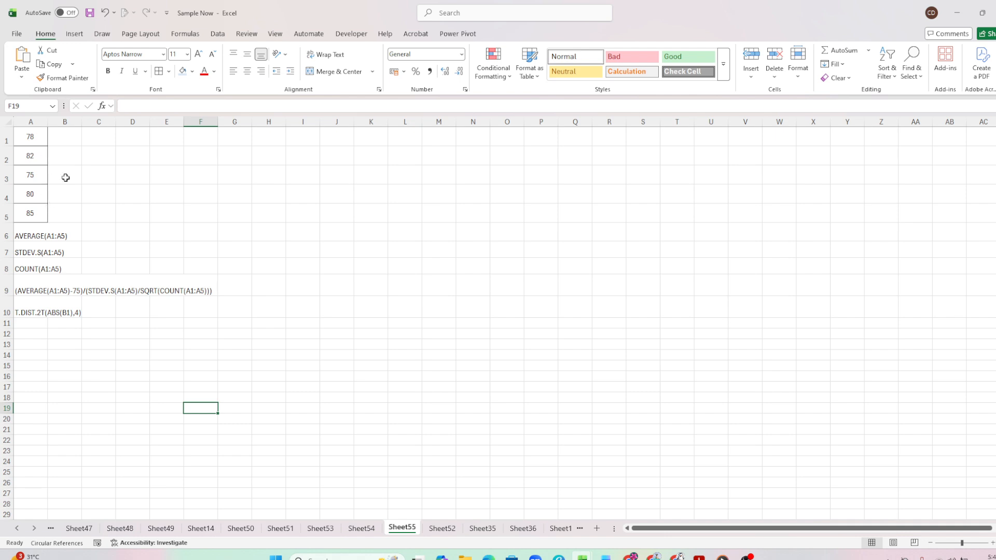
{"action": "double_click", "coordinate": [31, 234]}
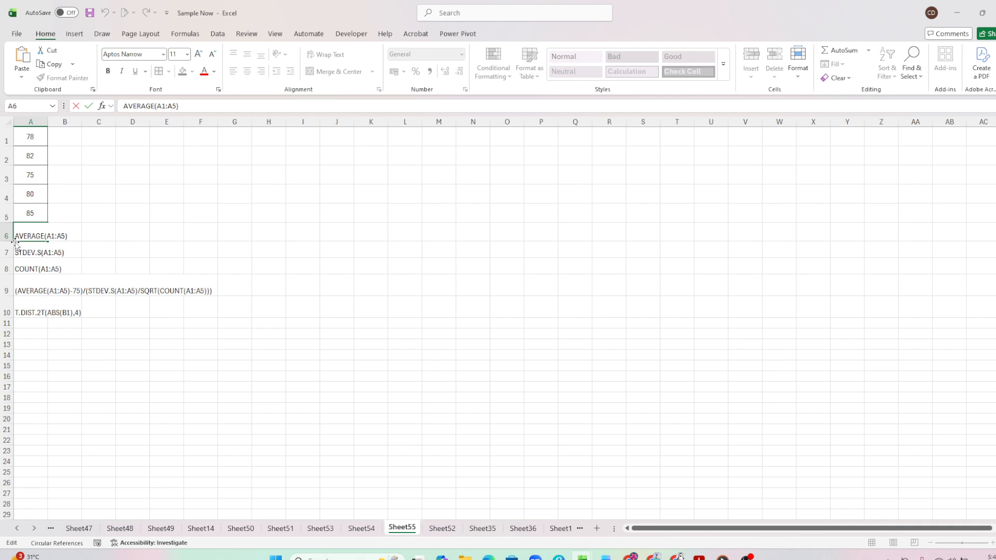
{"action": "type", "text": "="}
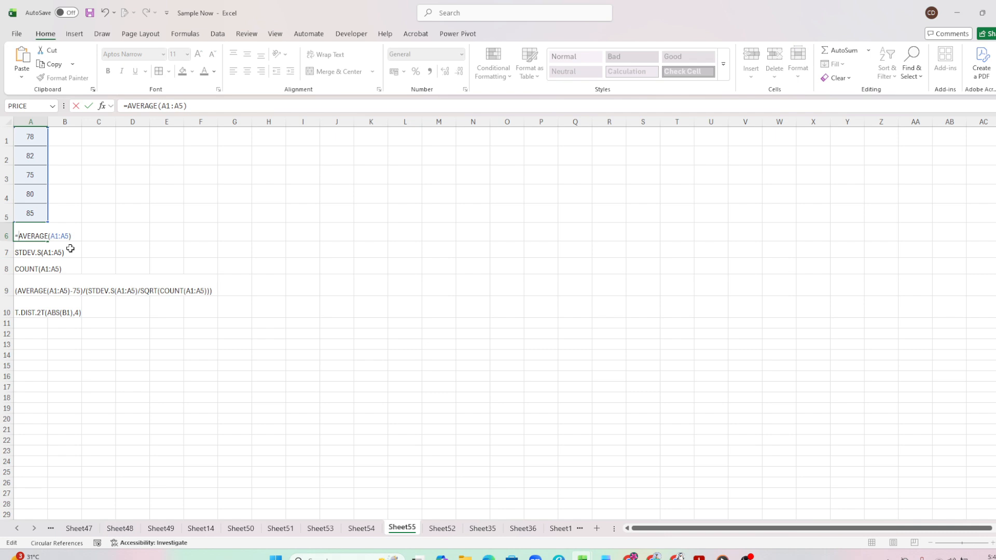
{"action": "key", "text": "Return"}
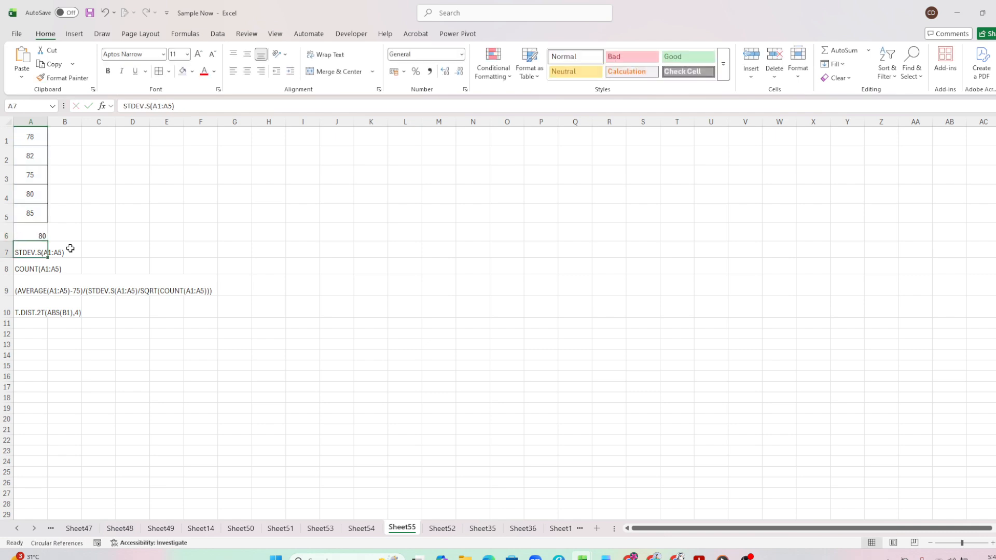
Turn the text in A7 into the working standard deviation formula =STDEV.S(A1:A5).
{"action": "double_click", "coordinate": [18, 251]}
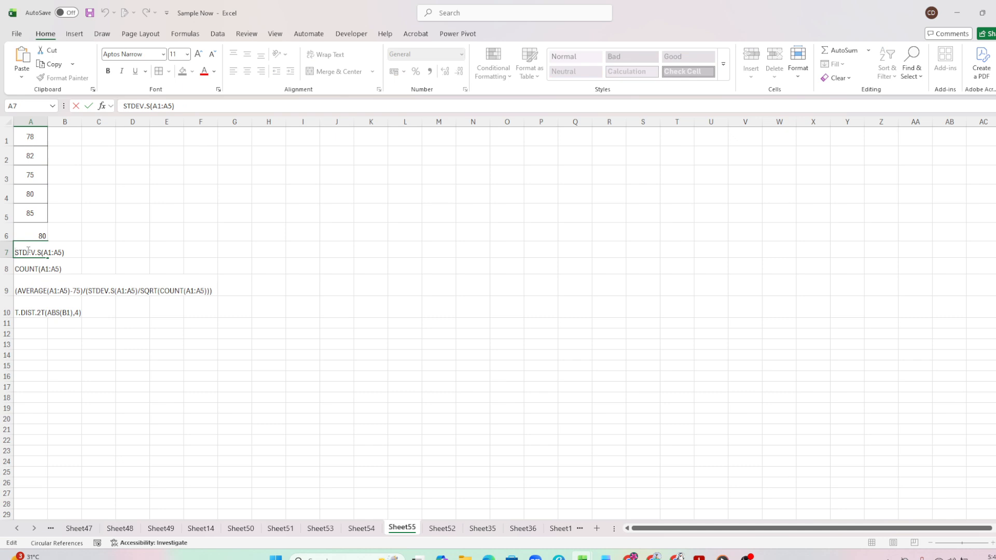
{"action": "type", "text": "="}
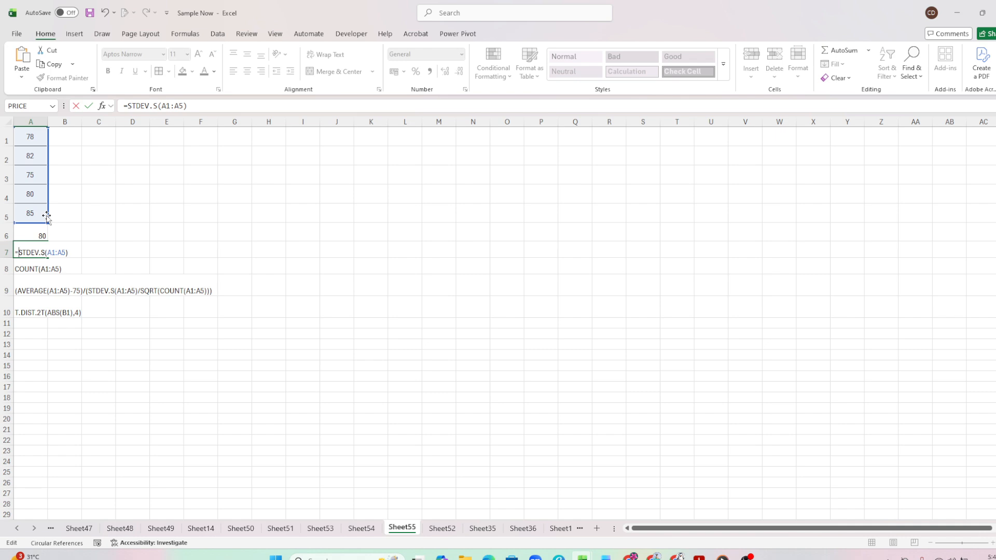
{"action": "key", "text": "Return"}
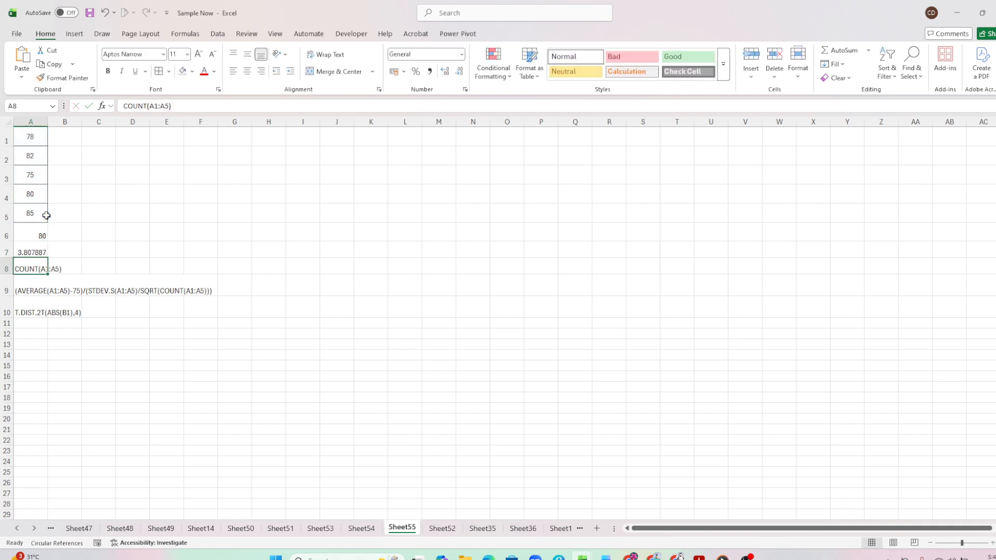
{"action": "left_click", "coordinate": [39, 248]}
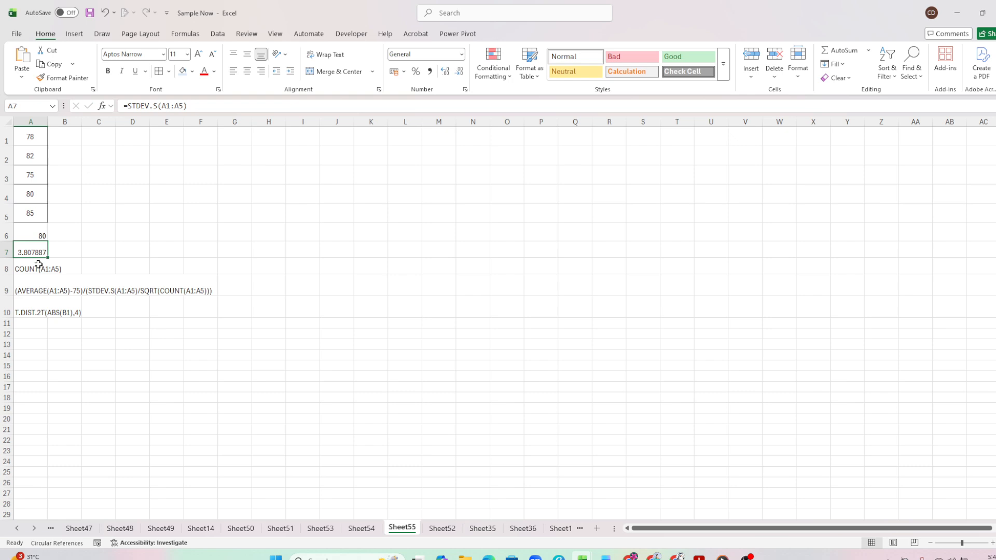
Turn the t-statistic text in A9 into the formula =(AVERAGE(A1:A5)-75)/(STDEV.S(A1:A5)/SQRT(COUNT(A1:A5))).
{"action": "left_click", "coordinate": [39, 265]}
{"action": "double_click", "coordinate": [39, 265]}
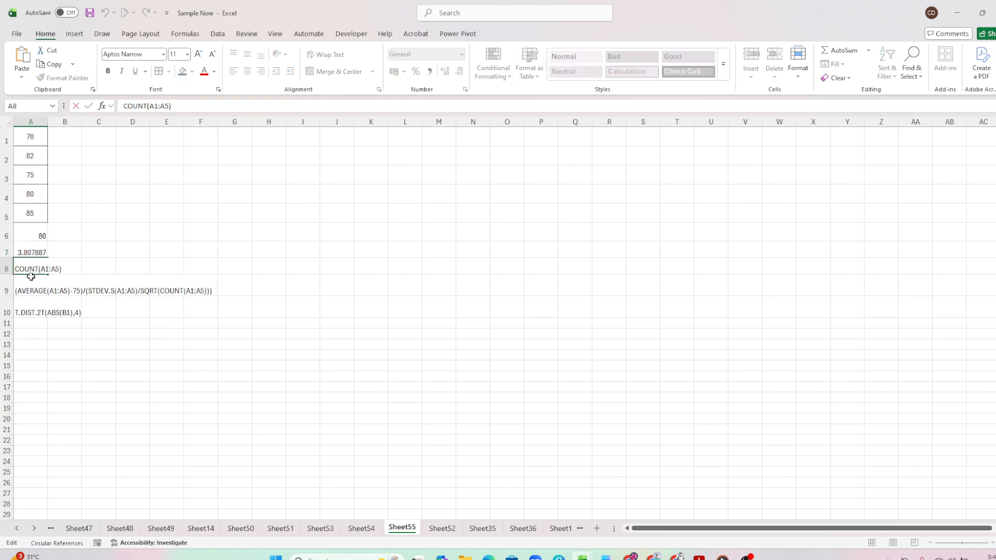
{"action": "left_click", "coordinate": [29, 286]}
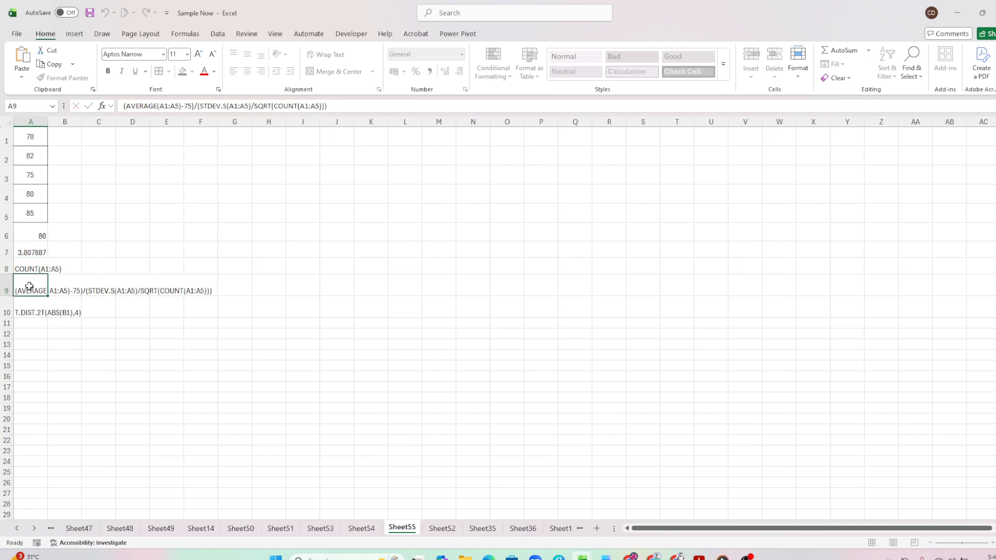
{"action": "double_click", "coordinate": [30, 288]}
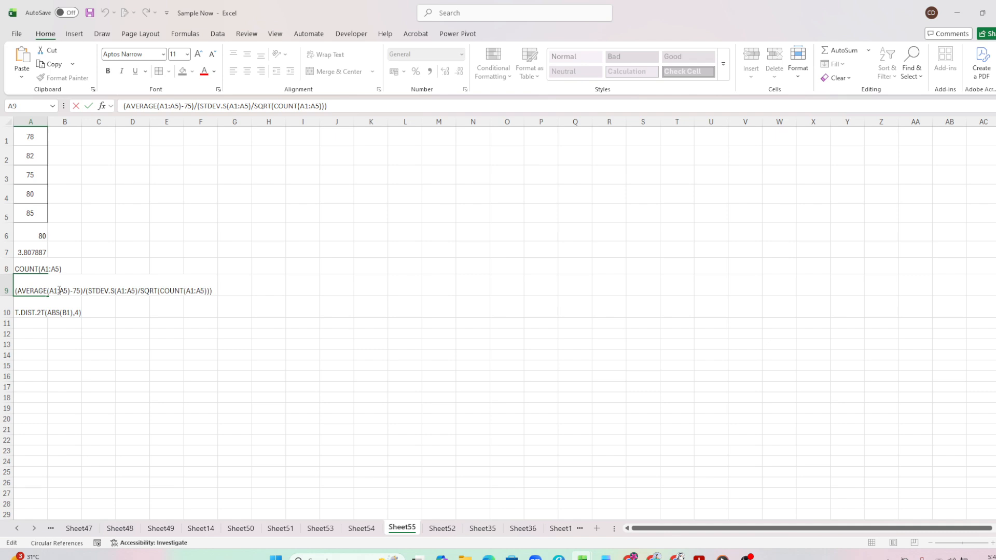
{"action": "type", "text": "="}
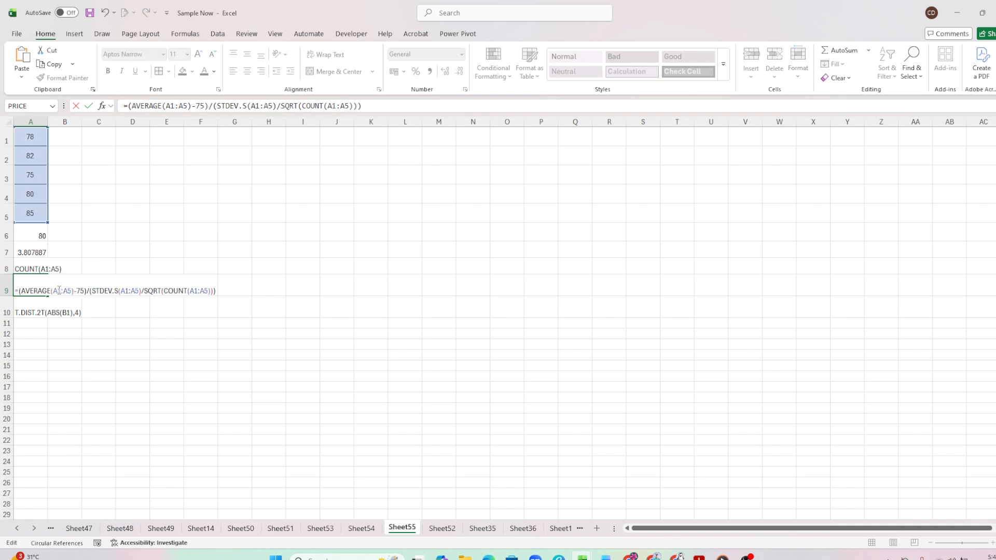
{"action": "key", "text": "Return"}
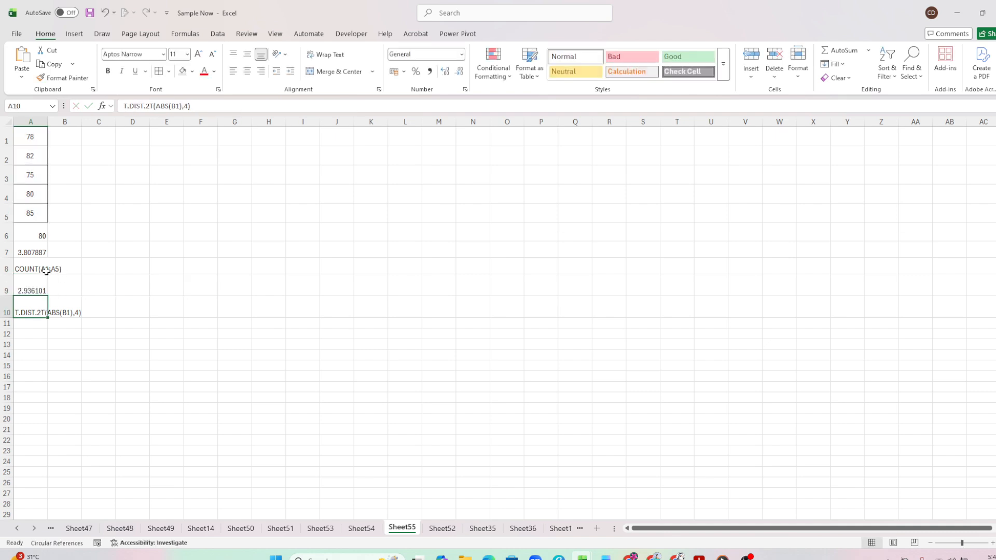
Turn the text in A8 into the working sample-size formula =COUNT(A1:A5).
{"action": "double_click", "coordinate": [35, 269]}
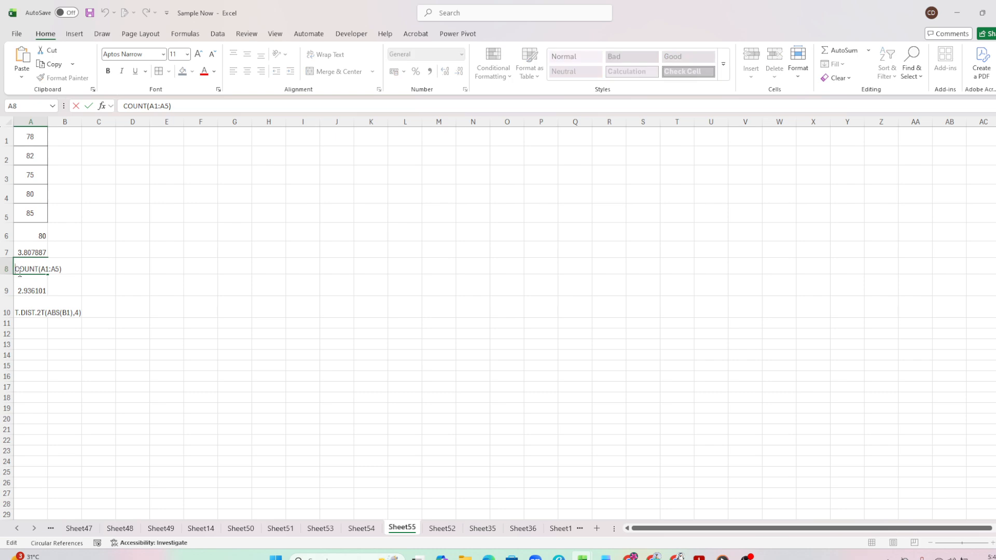
{"action": "type", "text": "="}
{"action": "key", "text": "Return"}
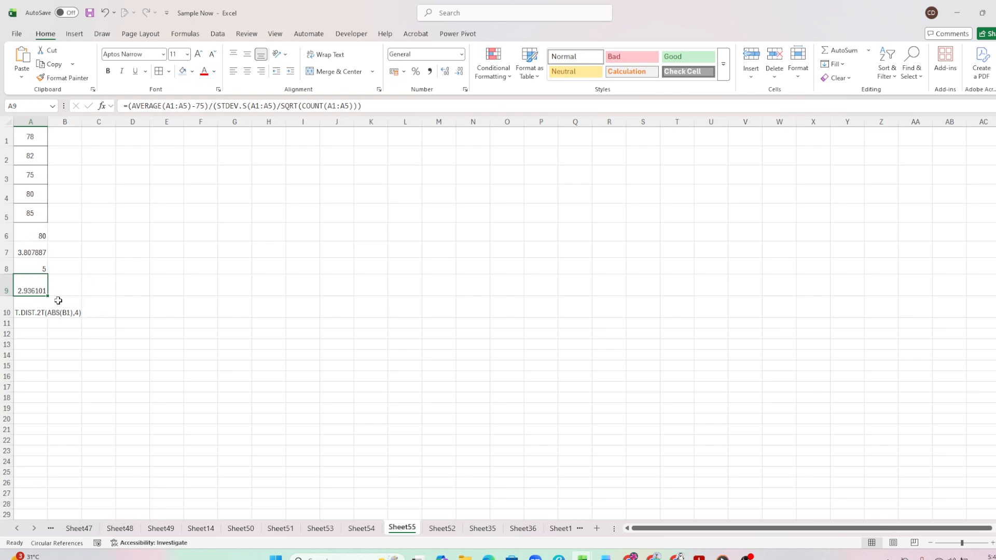
Turn the p-value text in A10 into the working formula =T.DIST.2T(ABS(B1),4).
{"action": "left_click", "coordinate": [27, 307]}
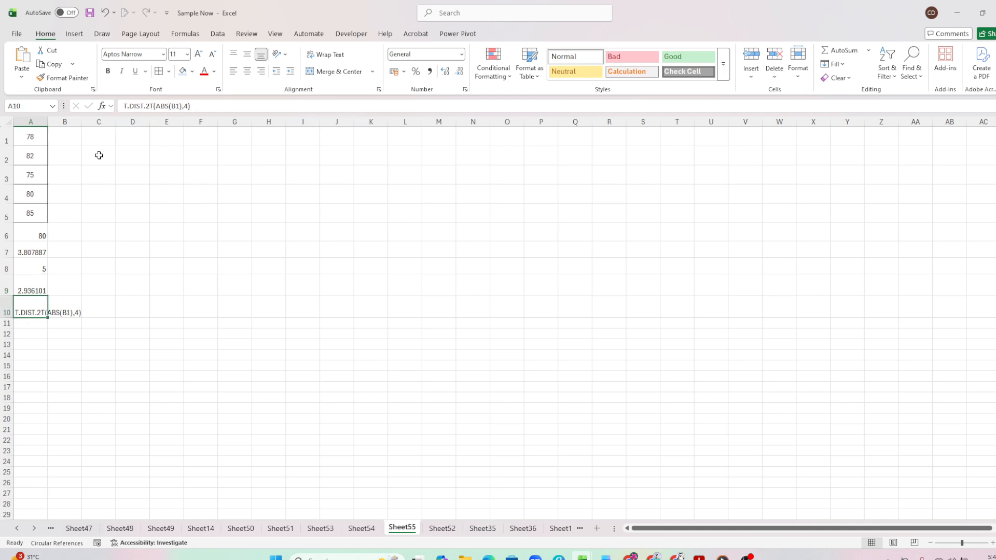
{"action": "double_click", "coordinate": [38, 308]}
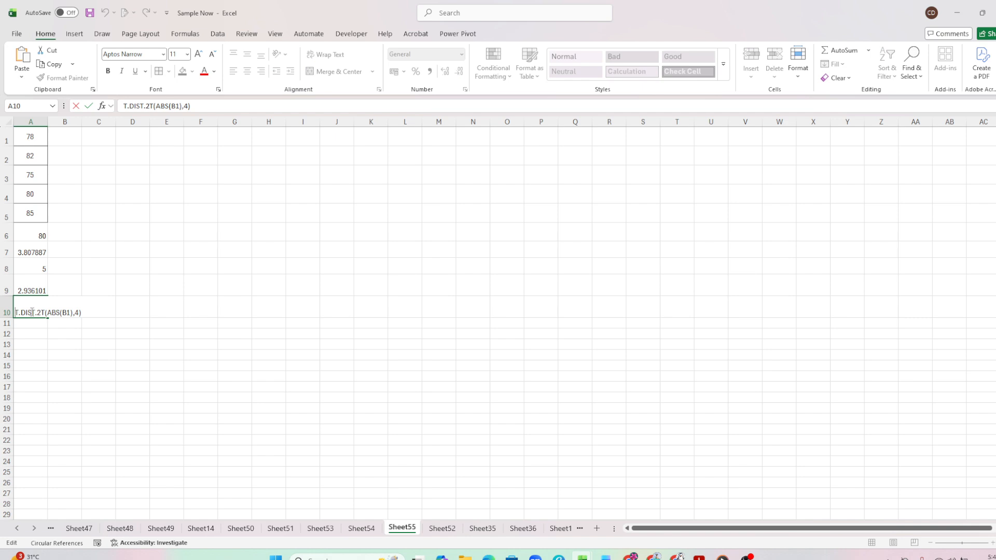
{"action": "key", "text": "Home"}
{"action": "type", "text": "="}
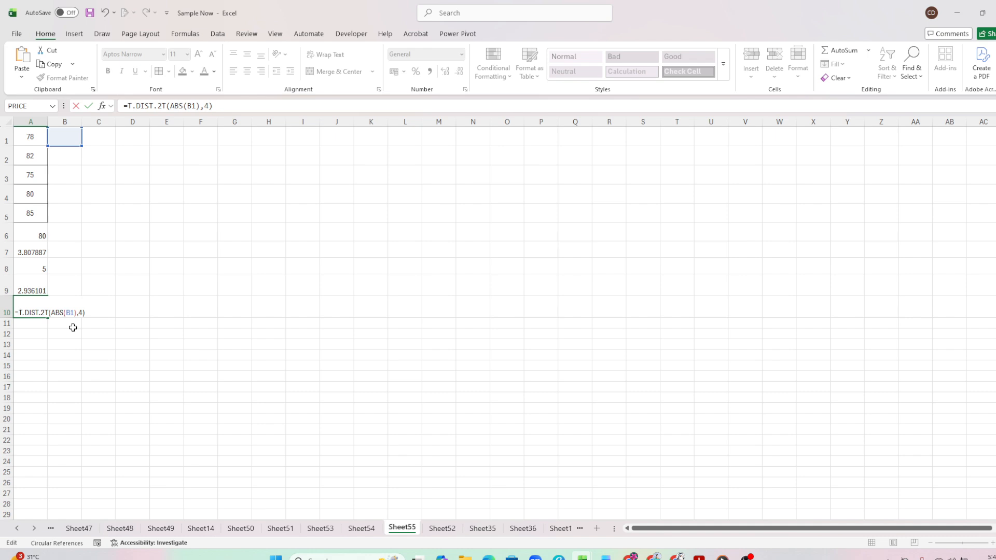
{"action": "key", "text": "Return"}
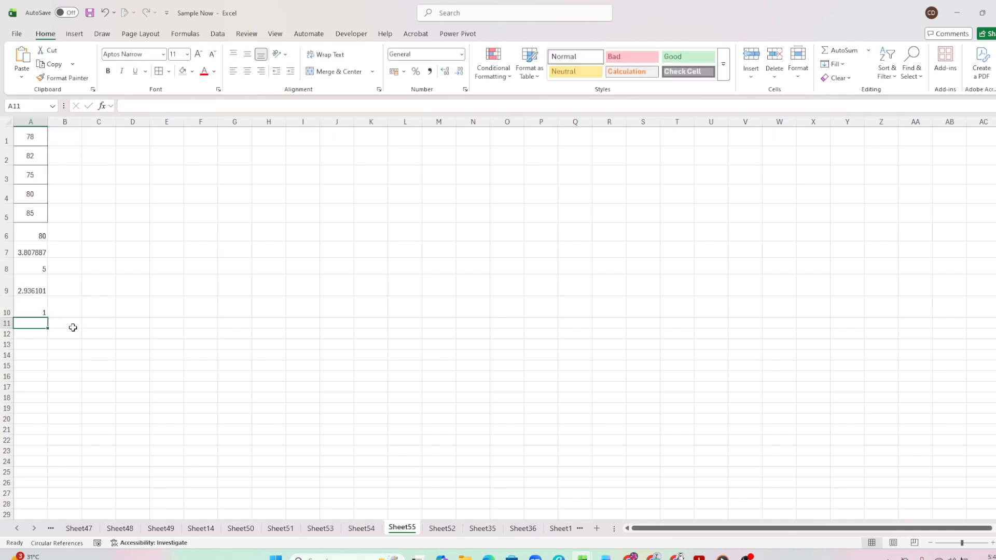
Link B1 to the t-statistic by entering the formula =A9, supplying the p-value formula's input.
{"action": "left_click", "coordinate": [62, 143]}
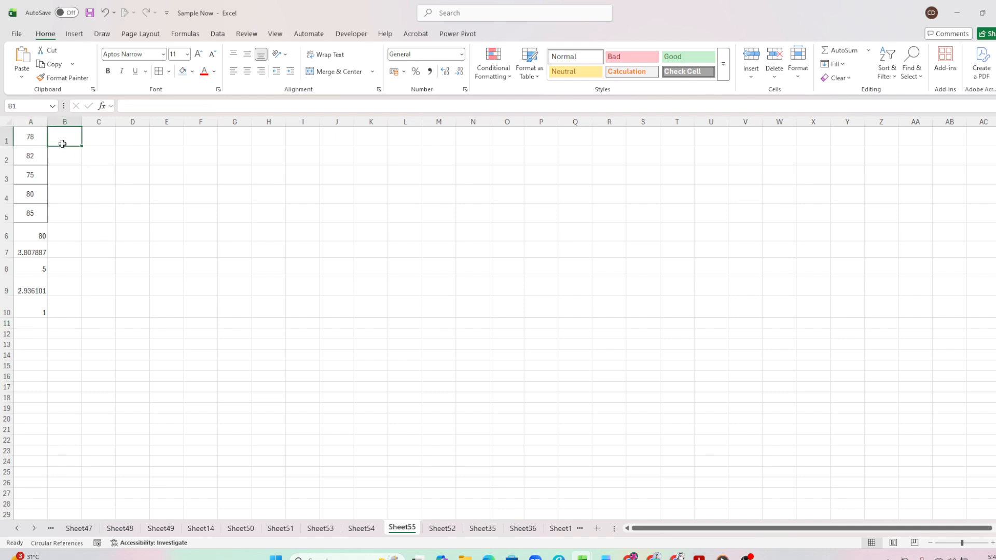
{"action": "type", "text": "="}
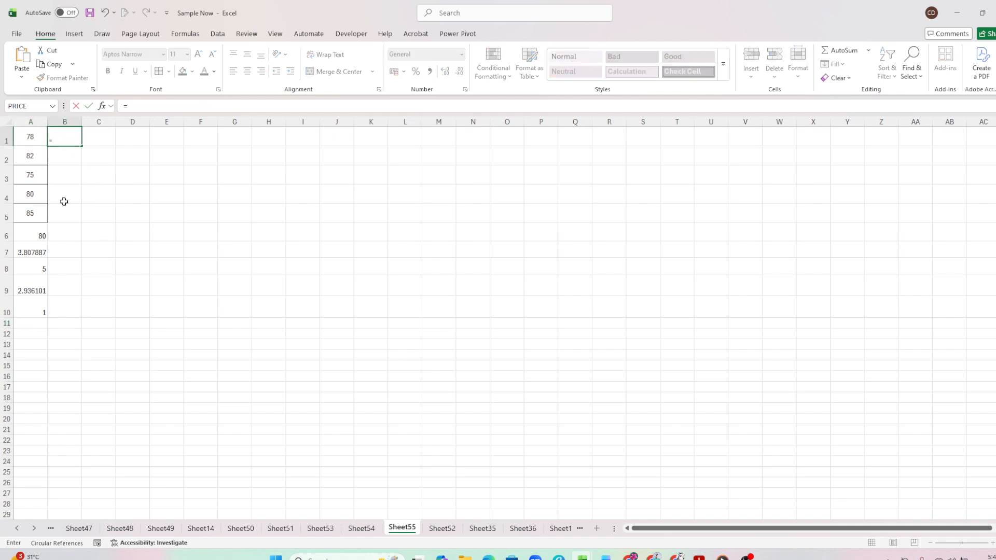
{"action": "left_click", "coordinate": [37, 280]}
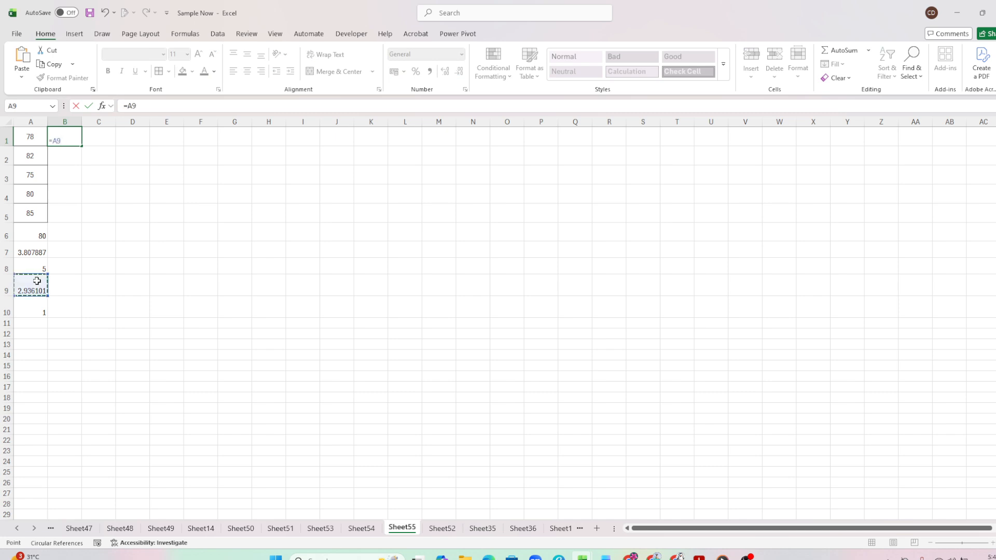
{"action": "key", "text": "Return"}
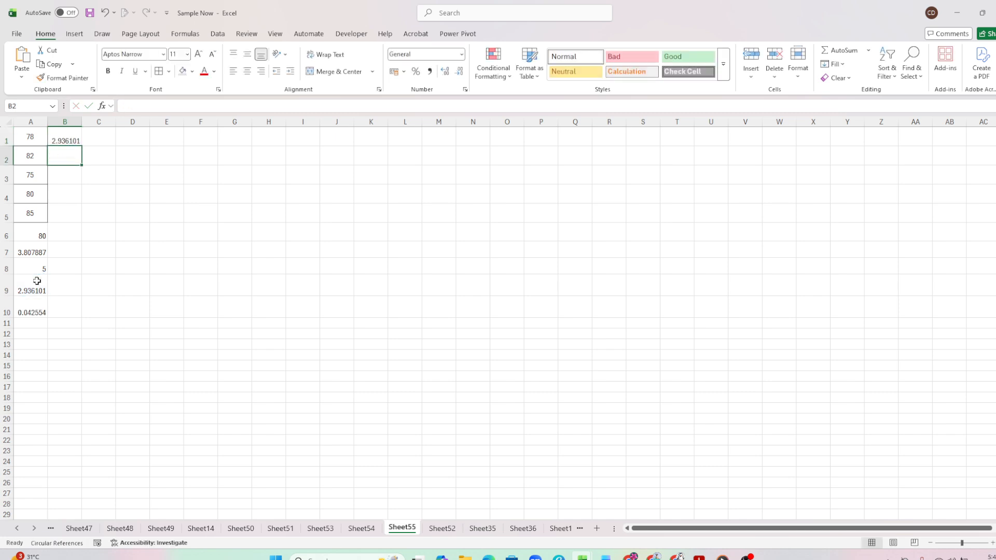
Reduce the displayed precision of the p-value in A10 to two decimal places.
{"action": "left_click", "coordinate": [30, 306]}
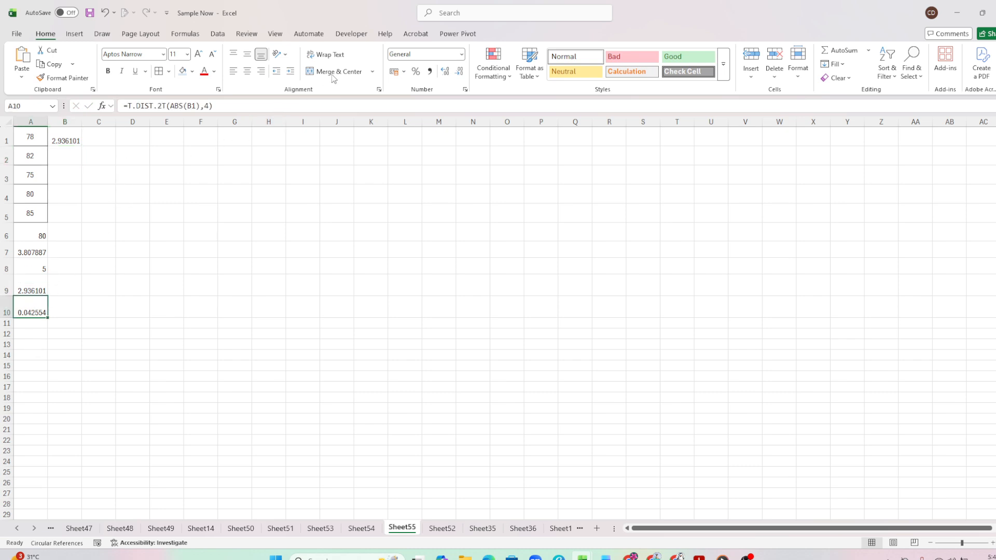
{"action": "left_click", "coordinate": [460, 72]}
{"action": "left_click", "coordinate": [460, 72]}
{"action": "left_click", "coordinate": [460, 73]}
{"action": "left_click", "coordinate": [460, 73]}
Reduce the displayed precision of the t-statistic in A9 to two decimal places.
{"action": "left_click", "coordinate": [44, 280]}
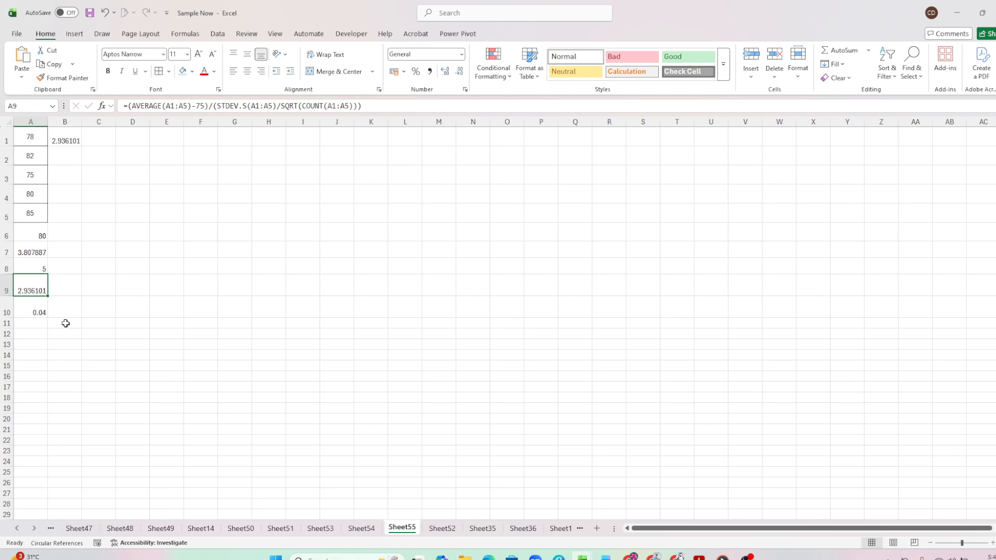
{"action": "left_click", "coordinate": [461, 72]}
{"action": "left_click", "coordinate": [460, 72]}
{"action": "left_click", "coordinate": [461, 73]}
{"action": "left_click", "coordinate": [460, 72]}
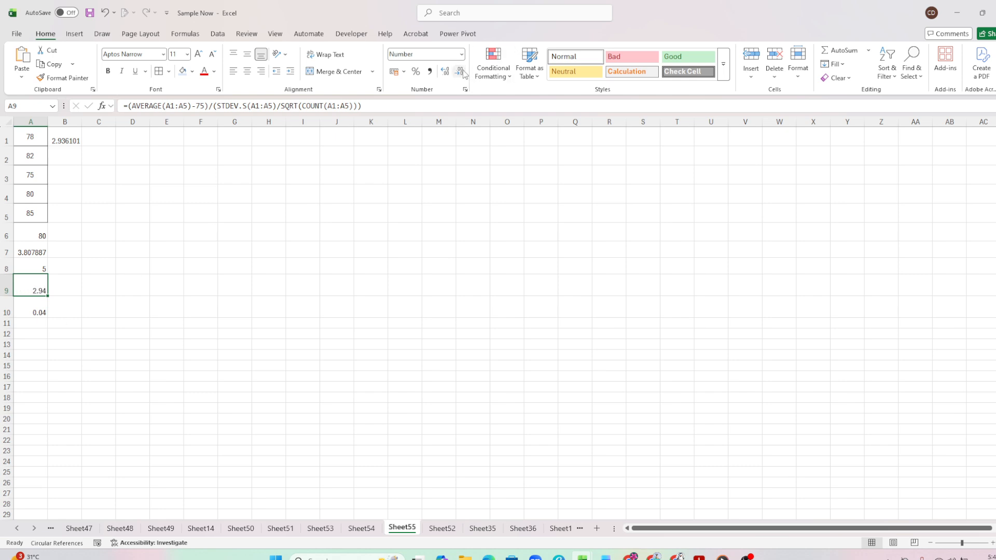